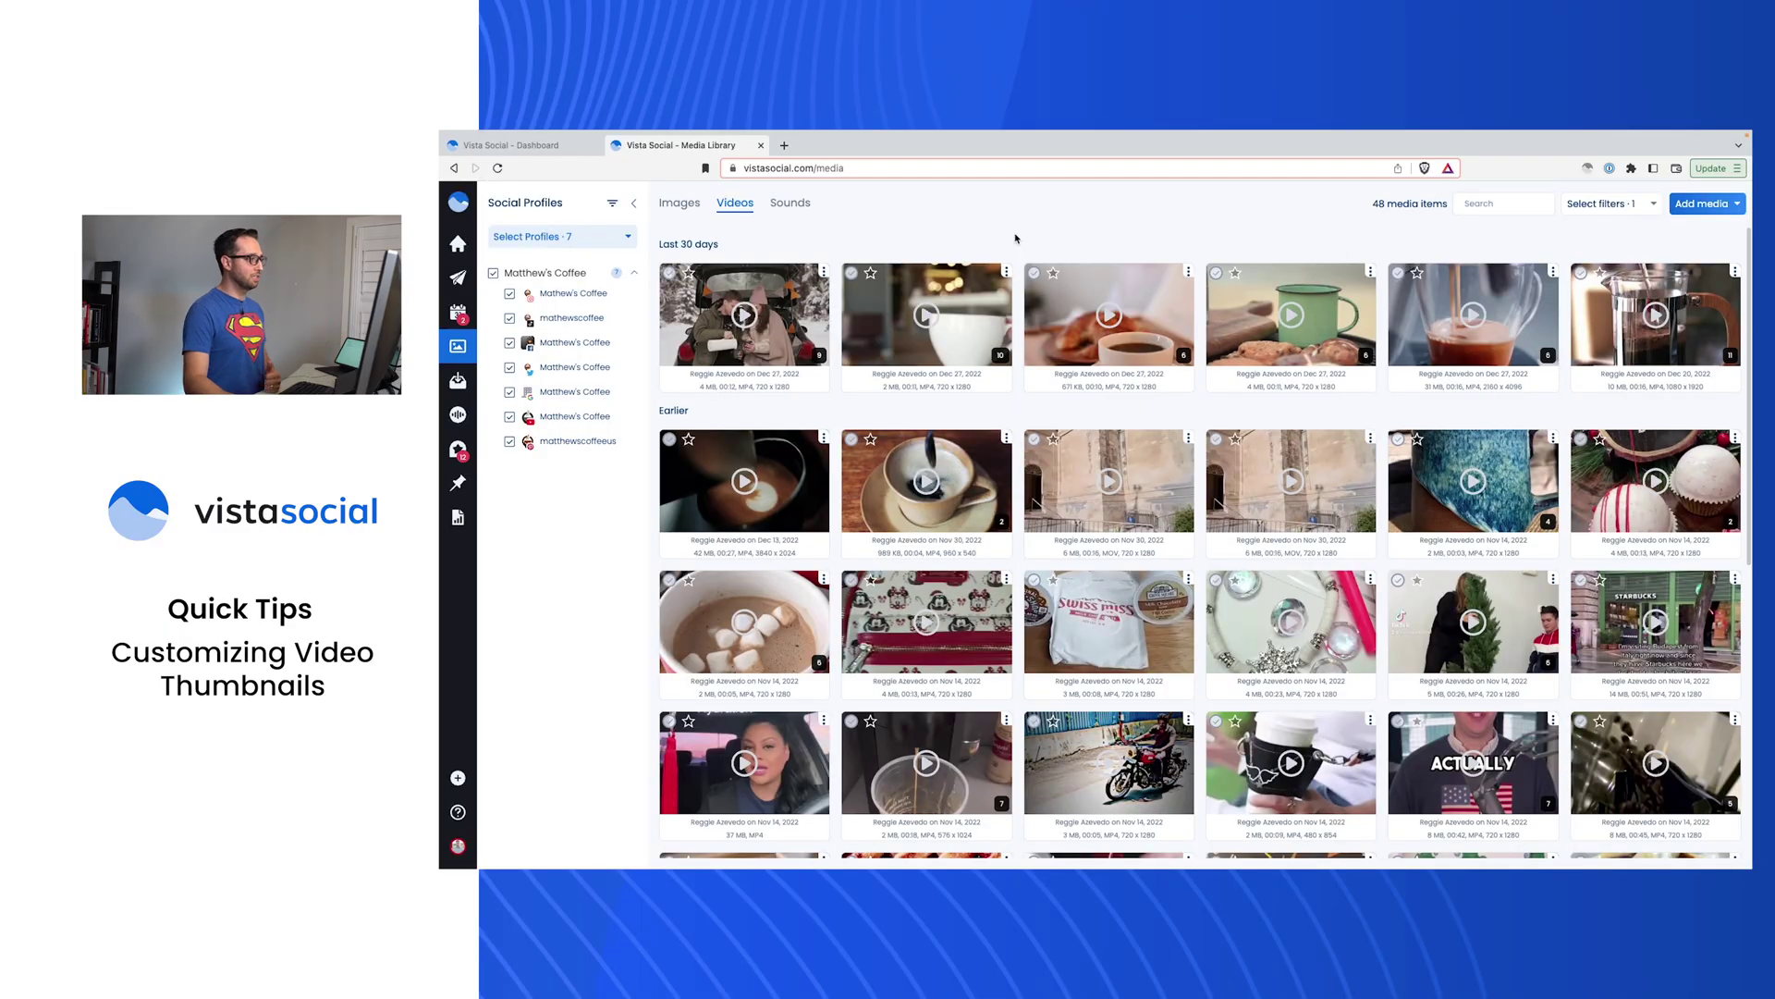
From a Media Library video's menu, move to the Dashboard post and choose its video's Pick thumbnail
{"action": "left_click", "coordinate": [826, 273]}
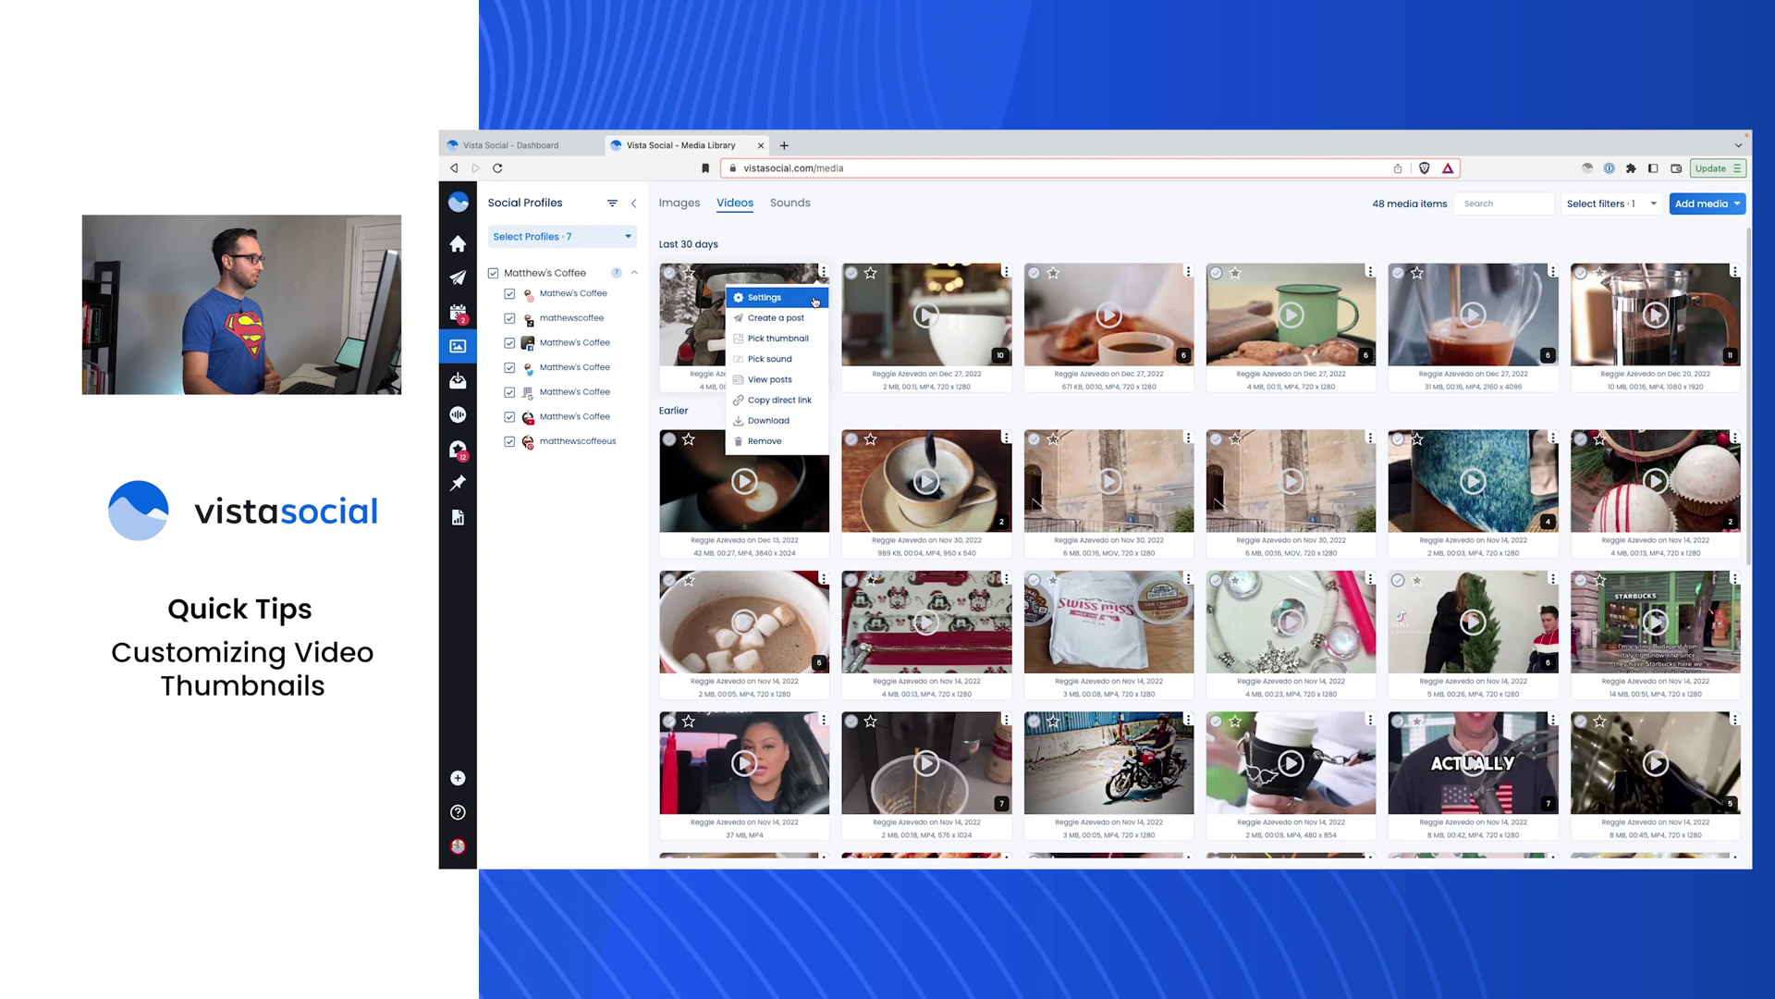
{"action": "left_click", "coordinate": [778, 339]}
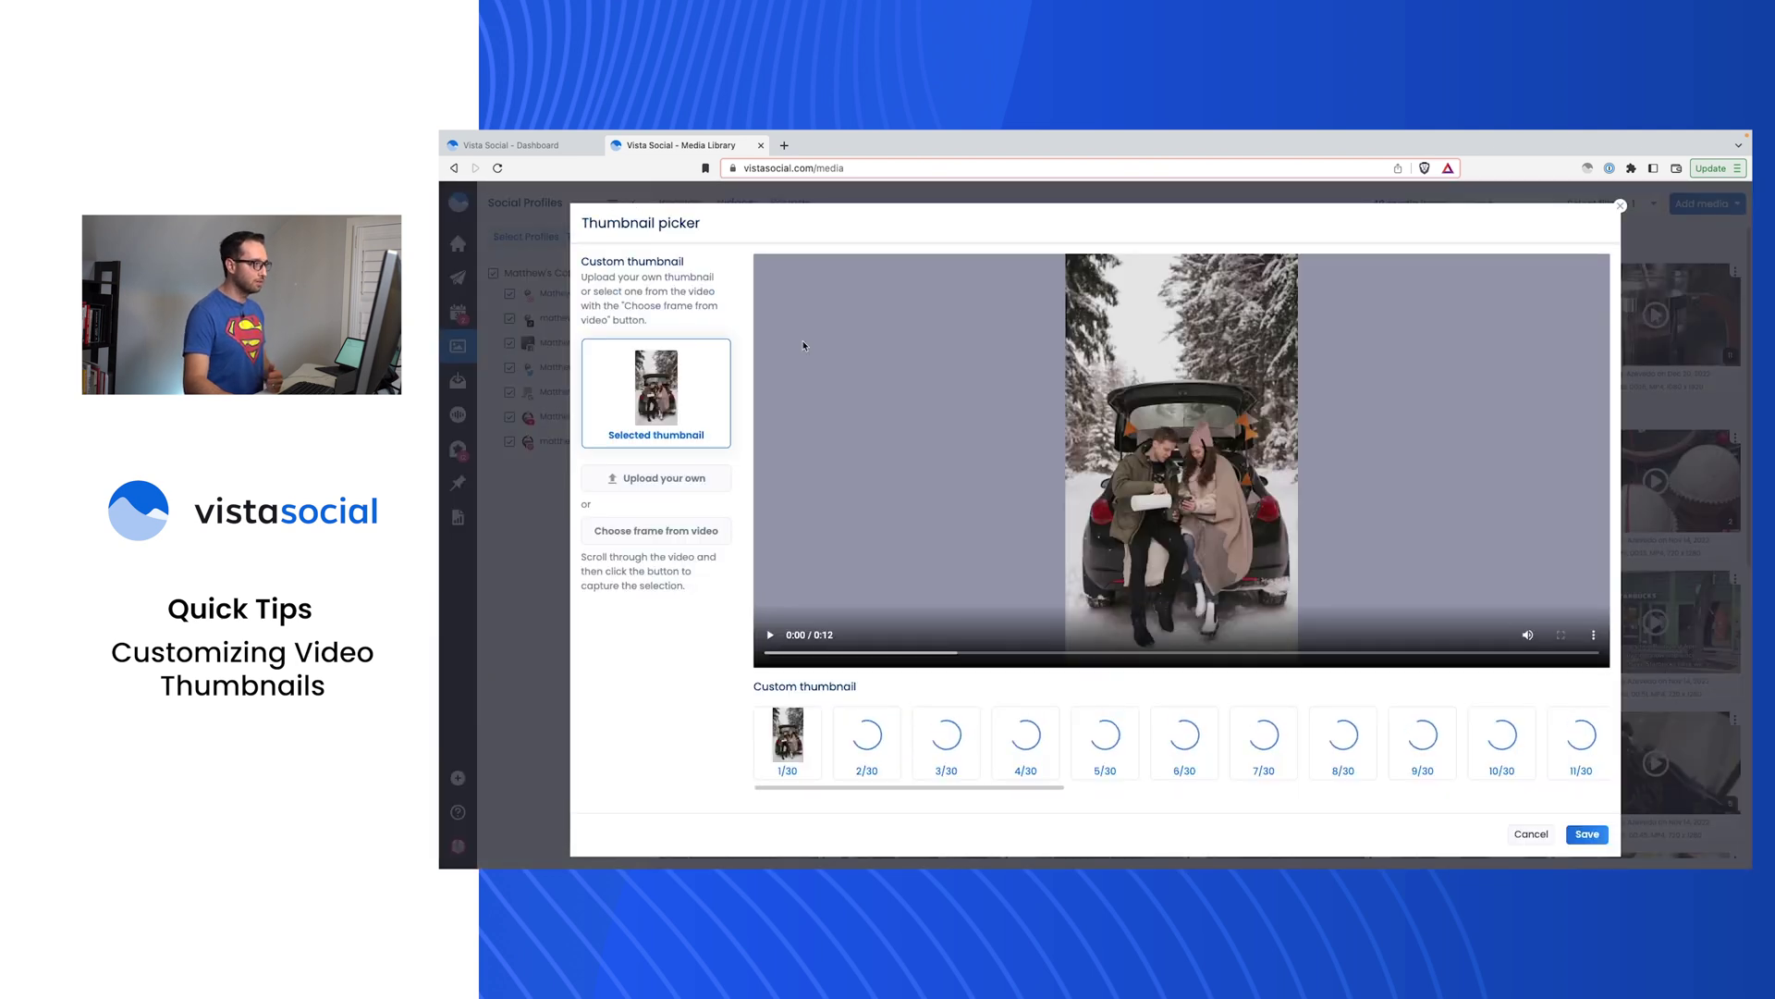
{"action": "left_click", "coordinate": [527, 145]}
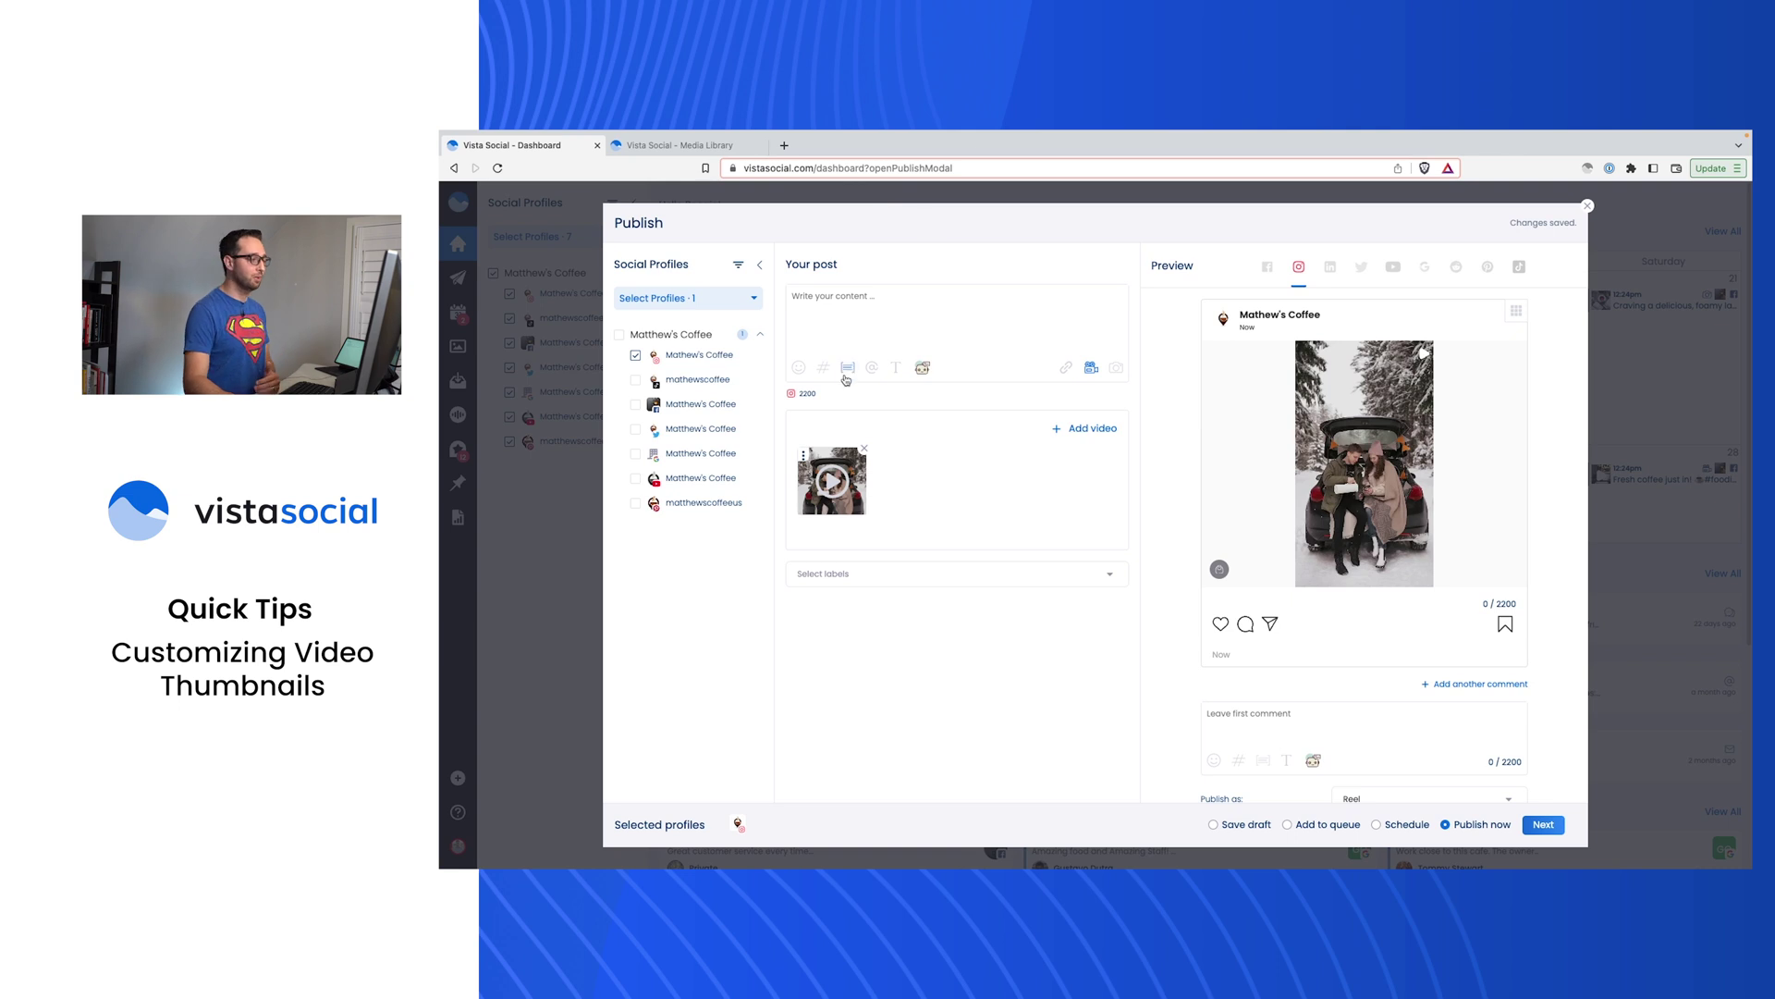
{"action": "left_click", "coordinate": [803, 457]}
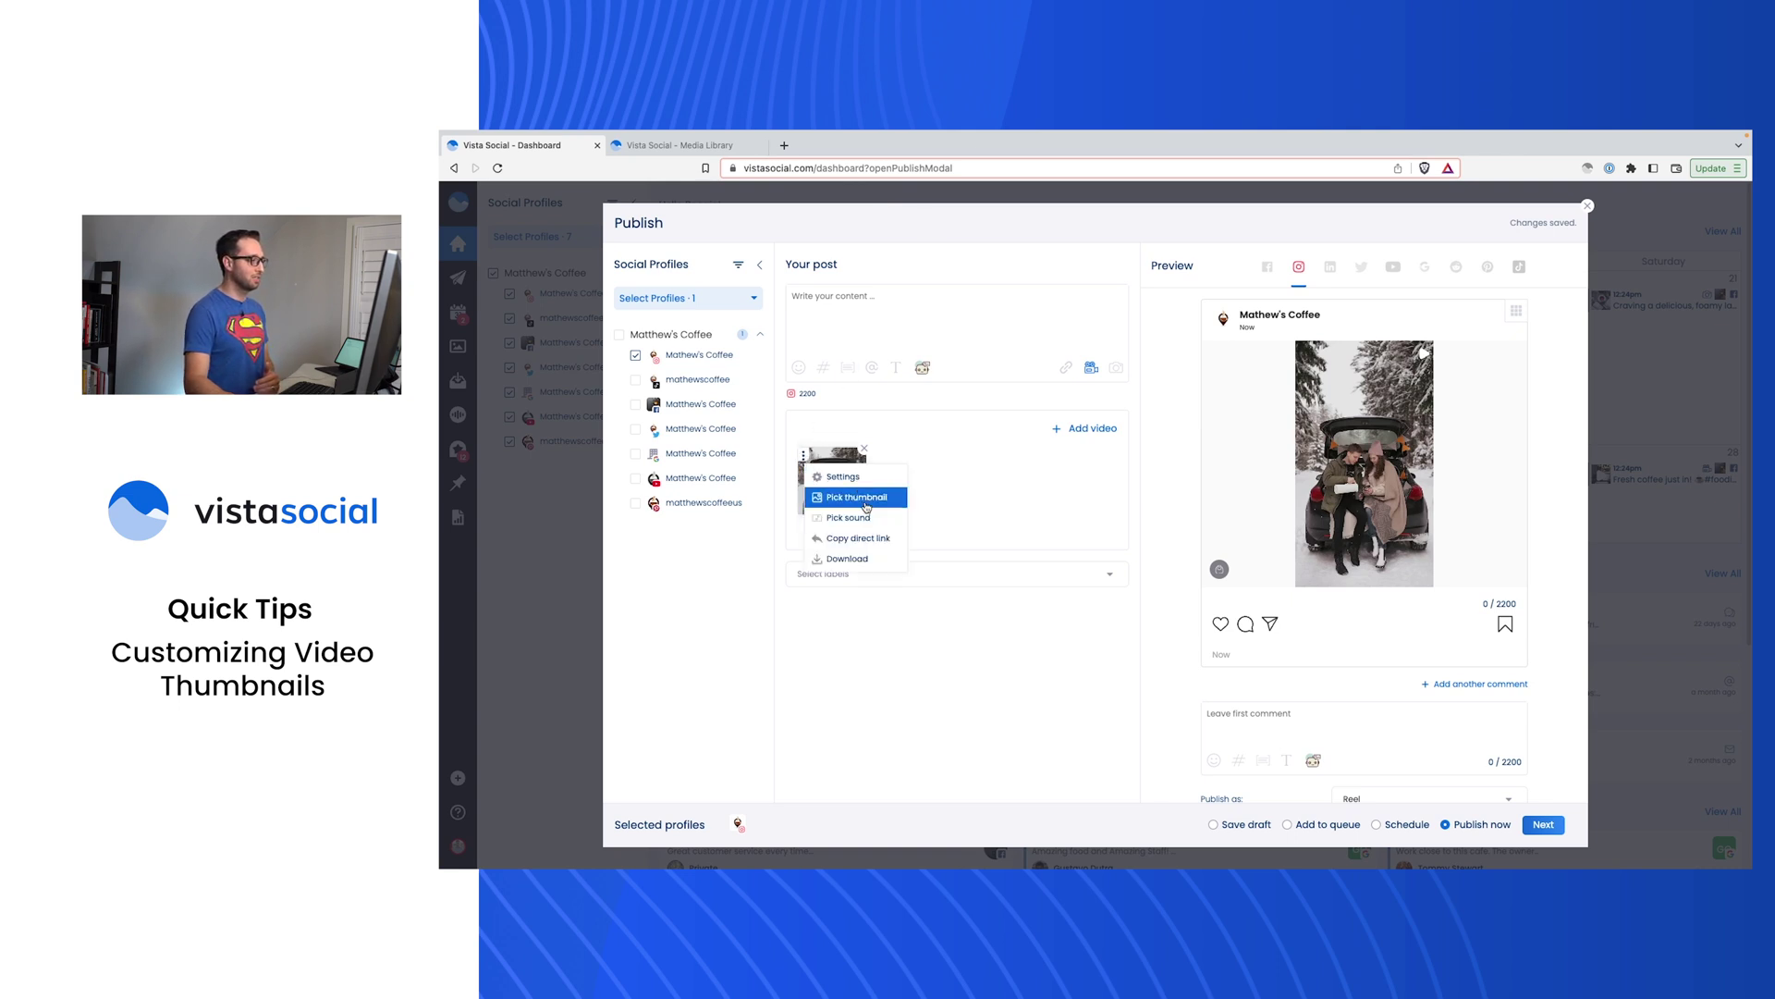
{"action": "left_click", "coordinate": [847, 496]}
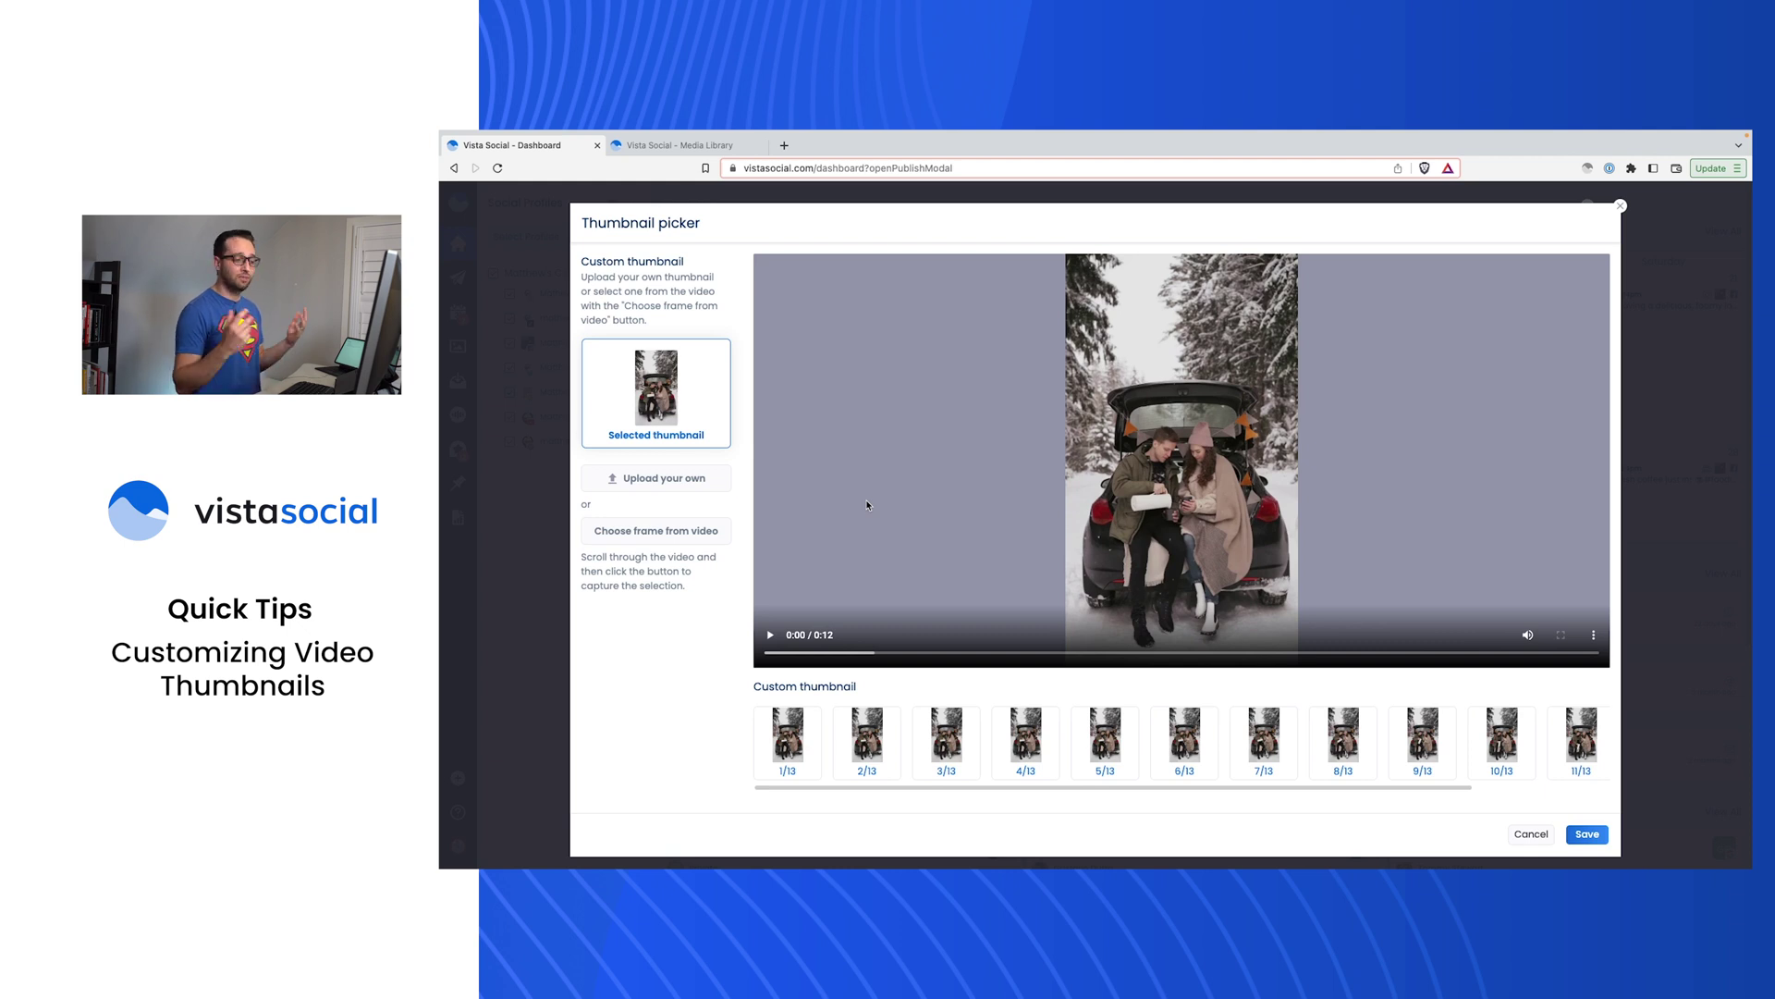
Scrub the video to about 0:07, capture that frame, then select suggested frame 11/13
{"action": "left_click_drag", "start_coordinate": [803, 653], "coordinate": [1273, 652]}
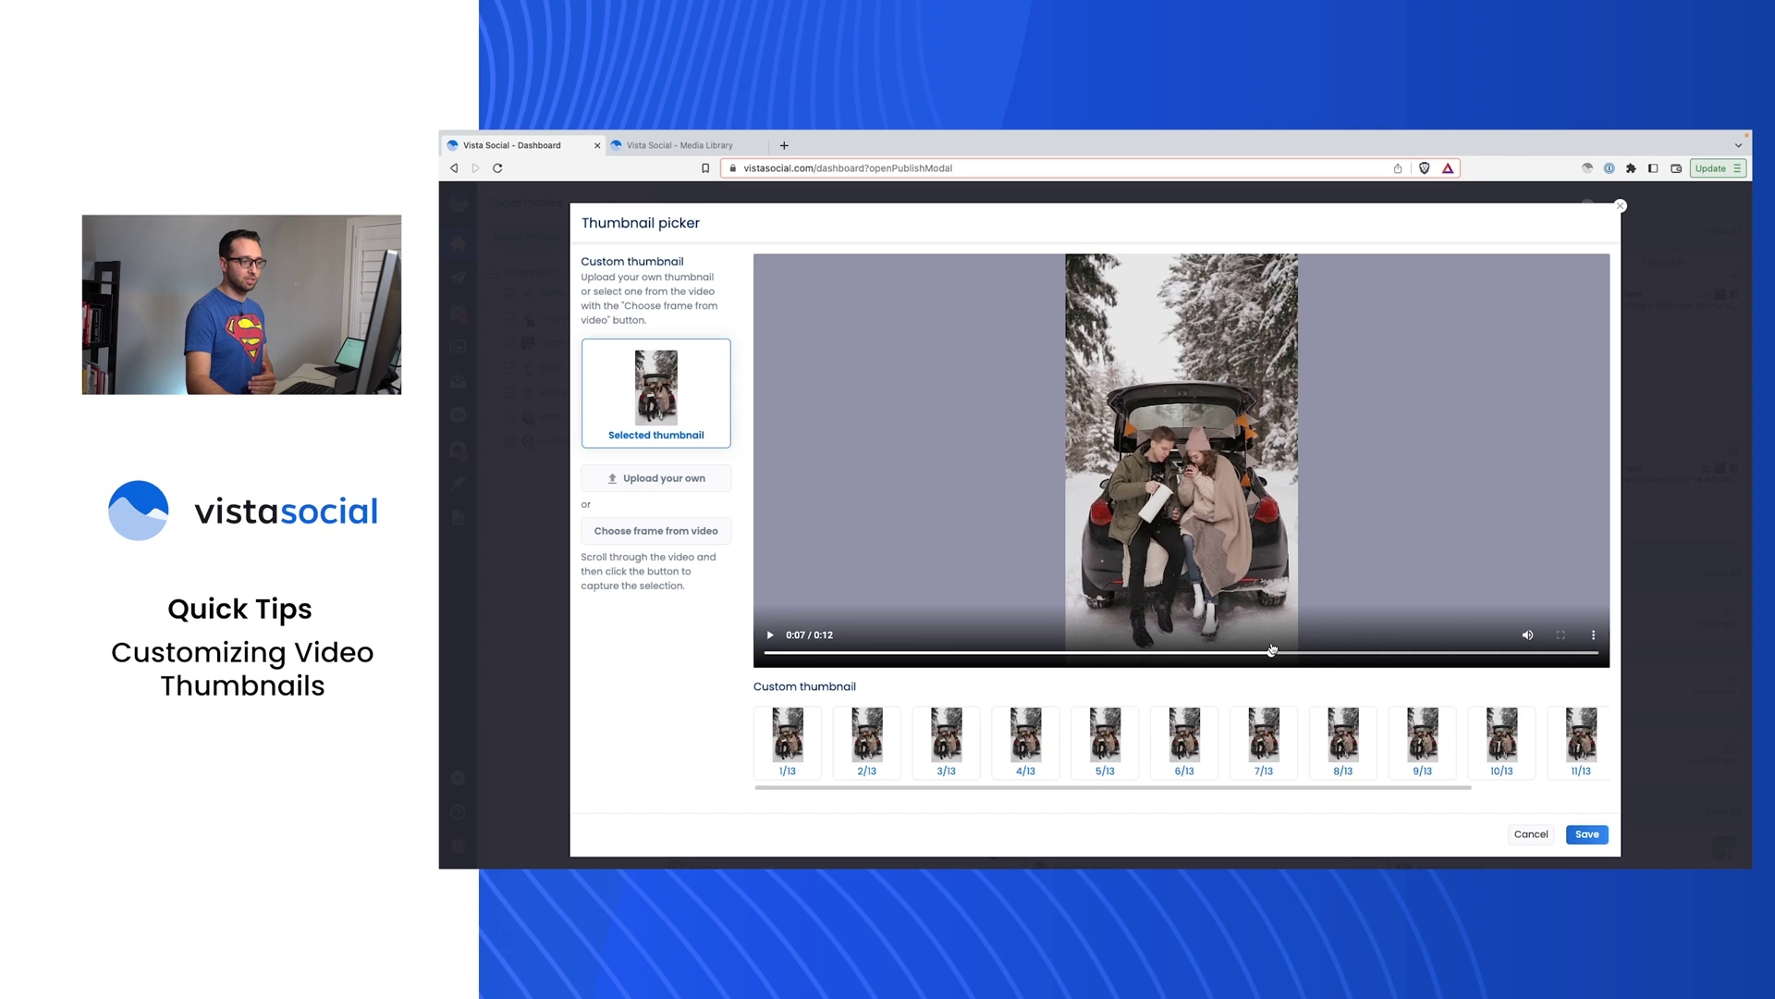
{"action": "left_click", "coordinate": [666, 532]}
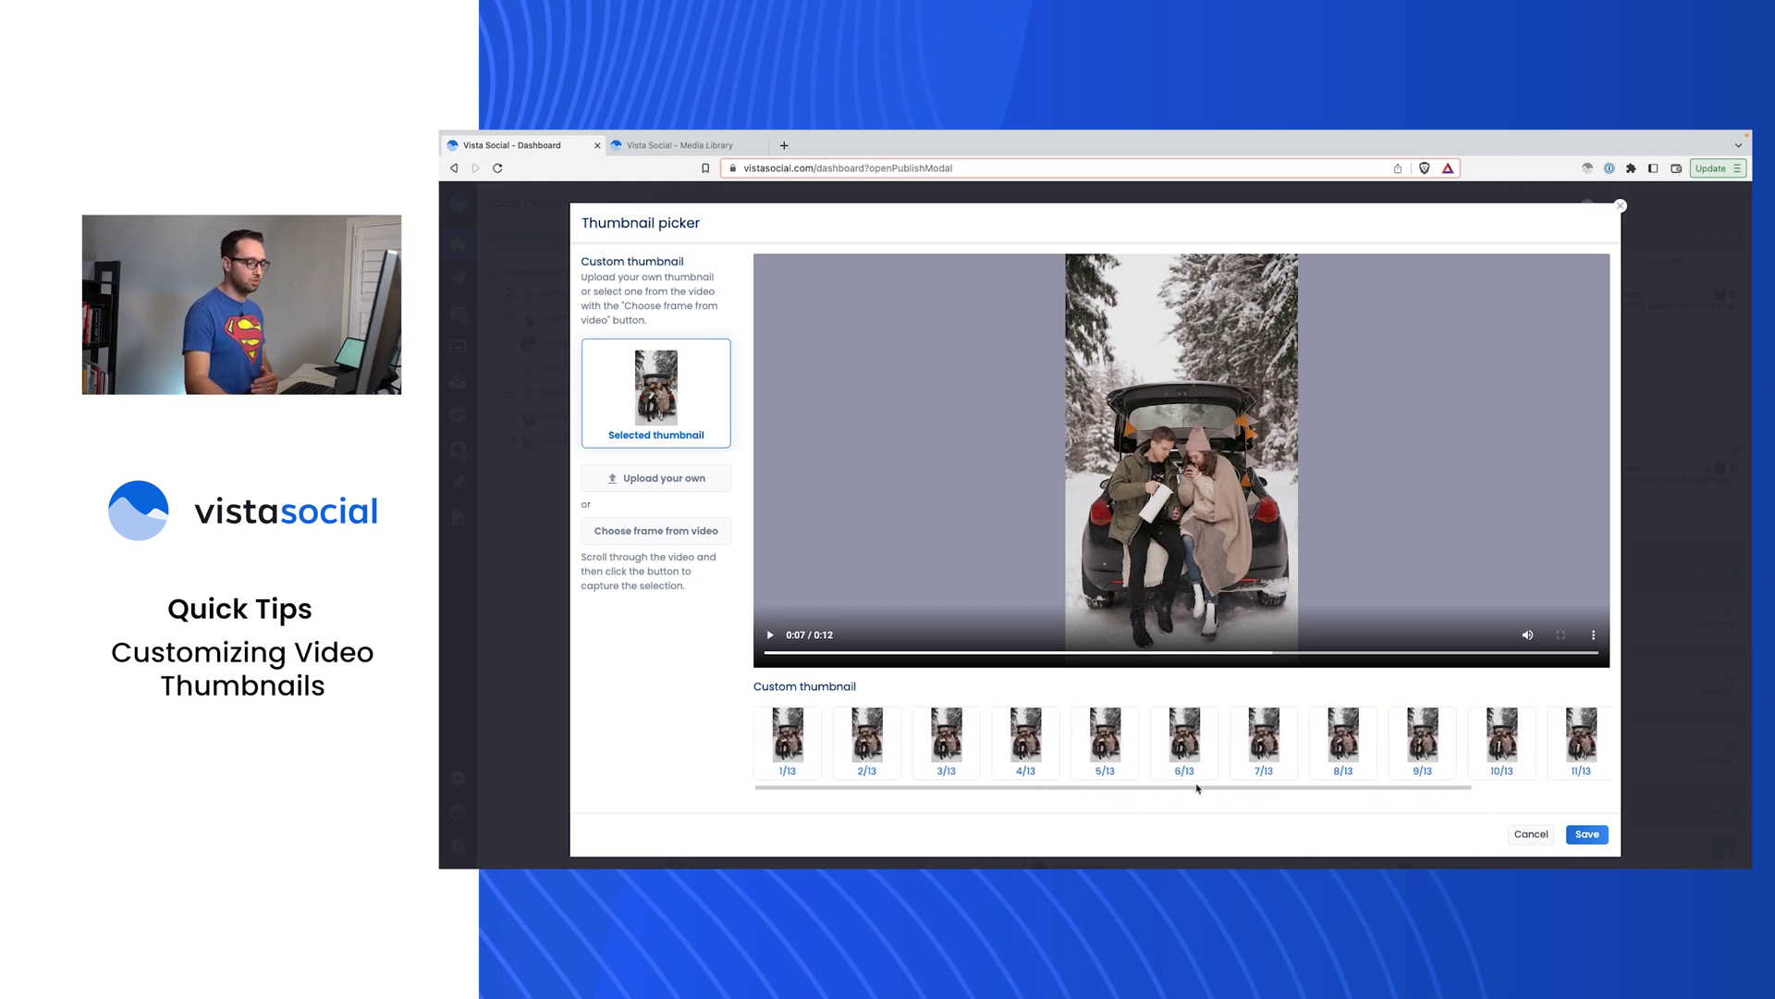
{"action": "left_click_drag", "start_coordinate": [1168, 791], "coordinate": [1304, 791]}
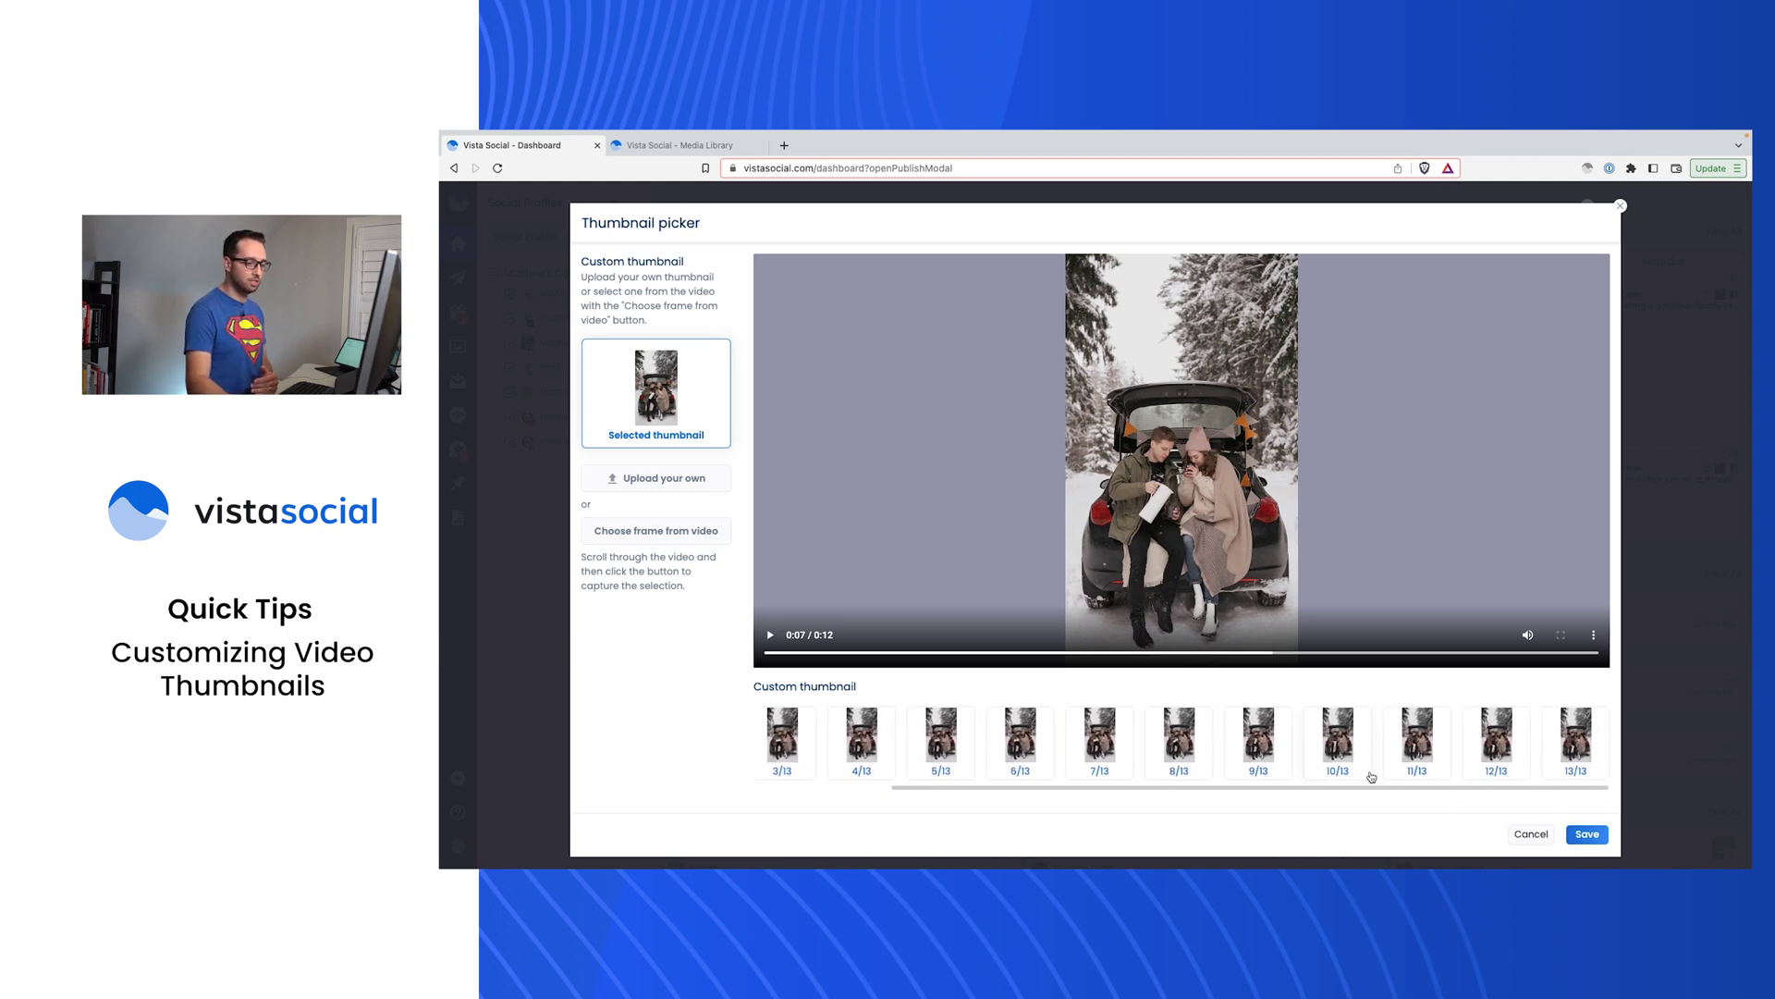
{"action": "left_click", "coordinate": [1415, 737]}
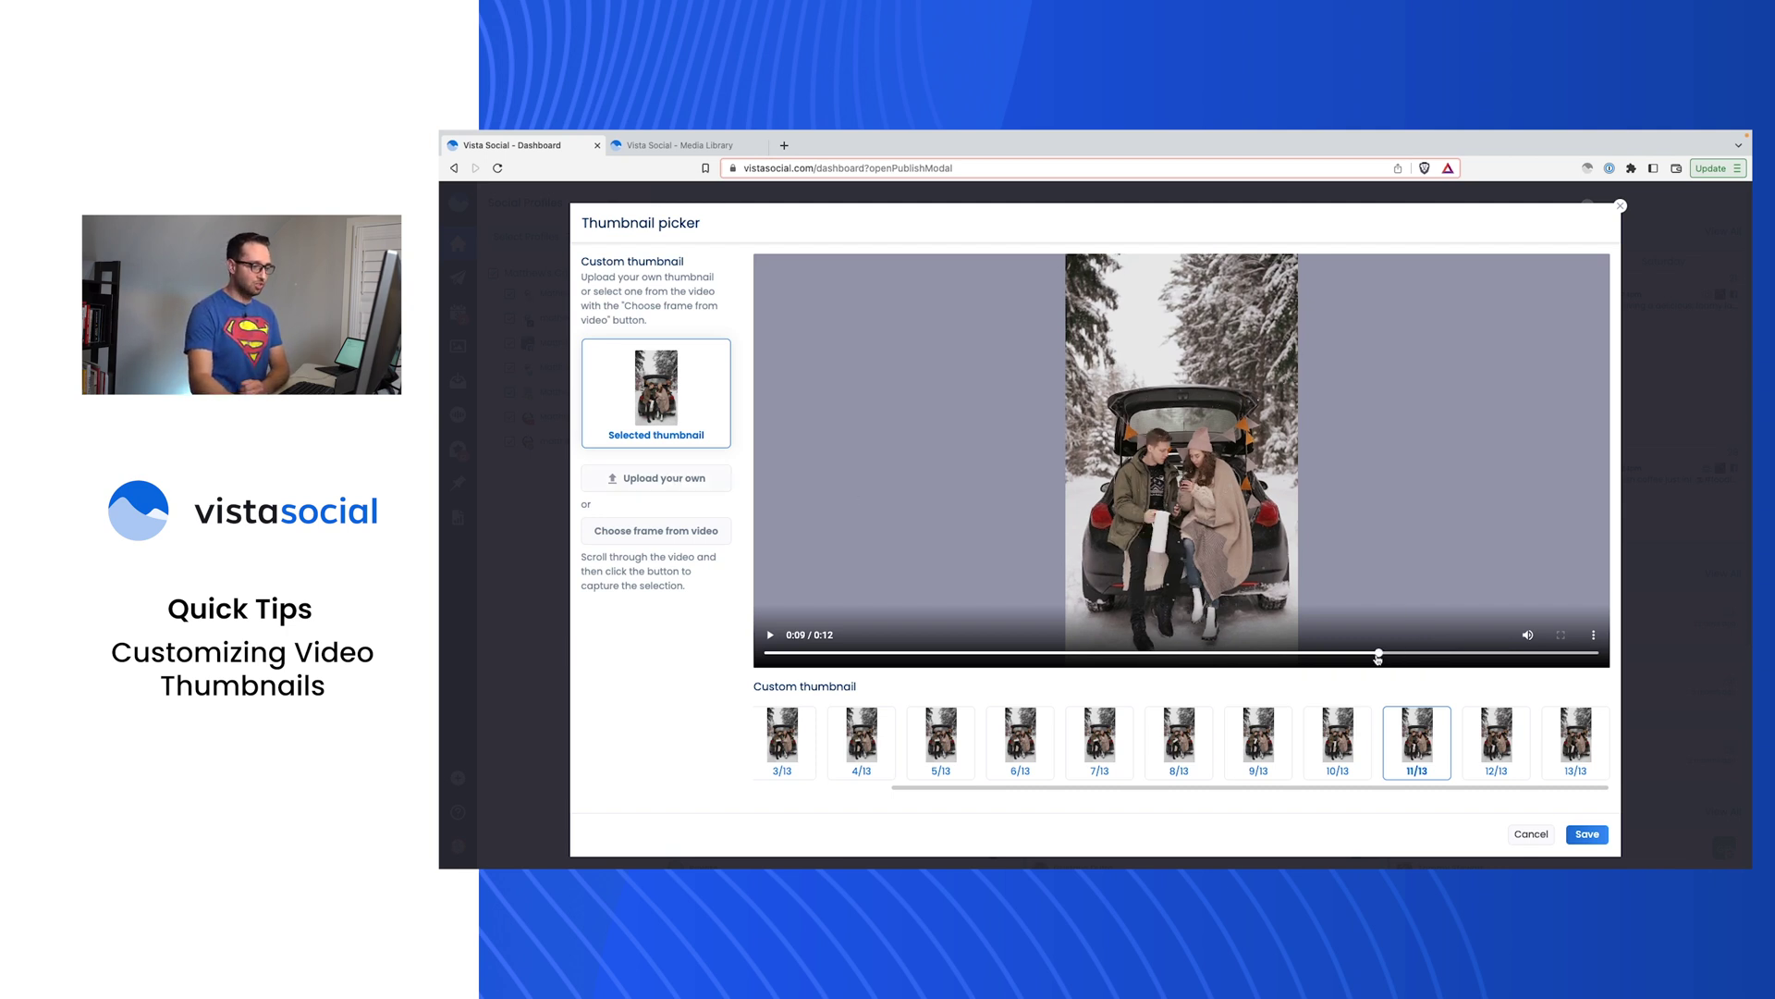
Use the video frame at 0:08 as the thumbnail and save it
{"action": "left_click_drag", "start_coordinate": [1414, 653], "coordinate": [1329, 652]}
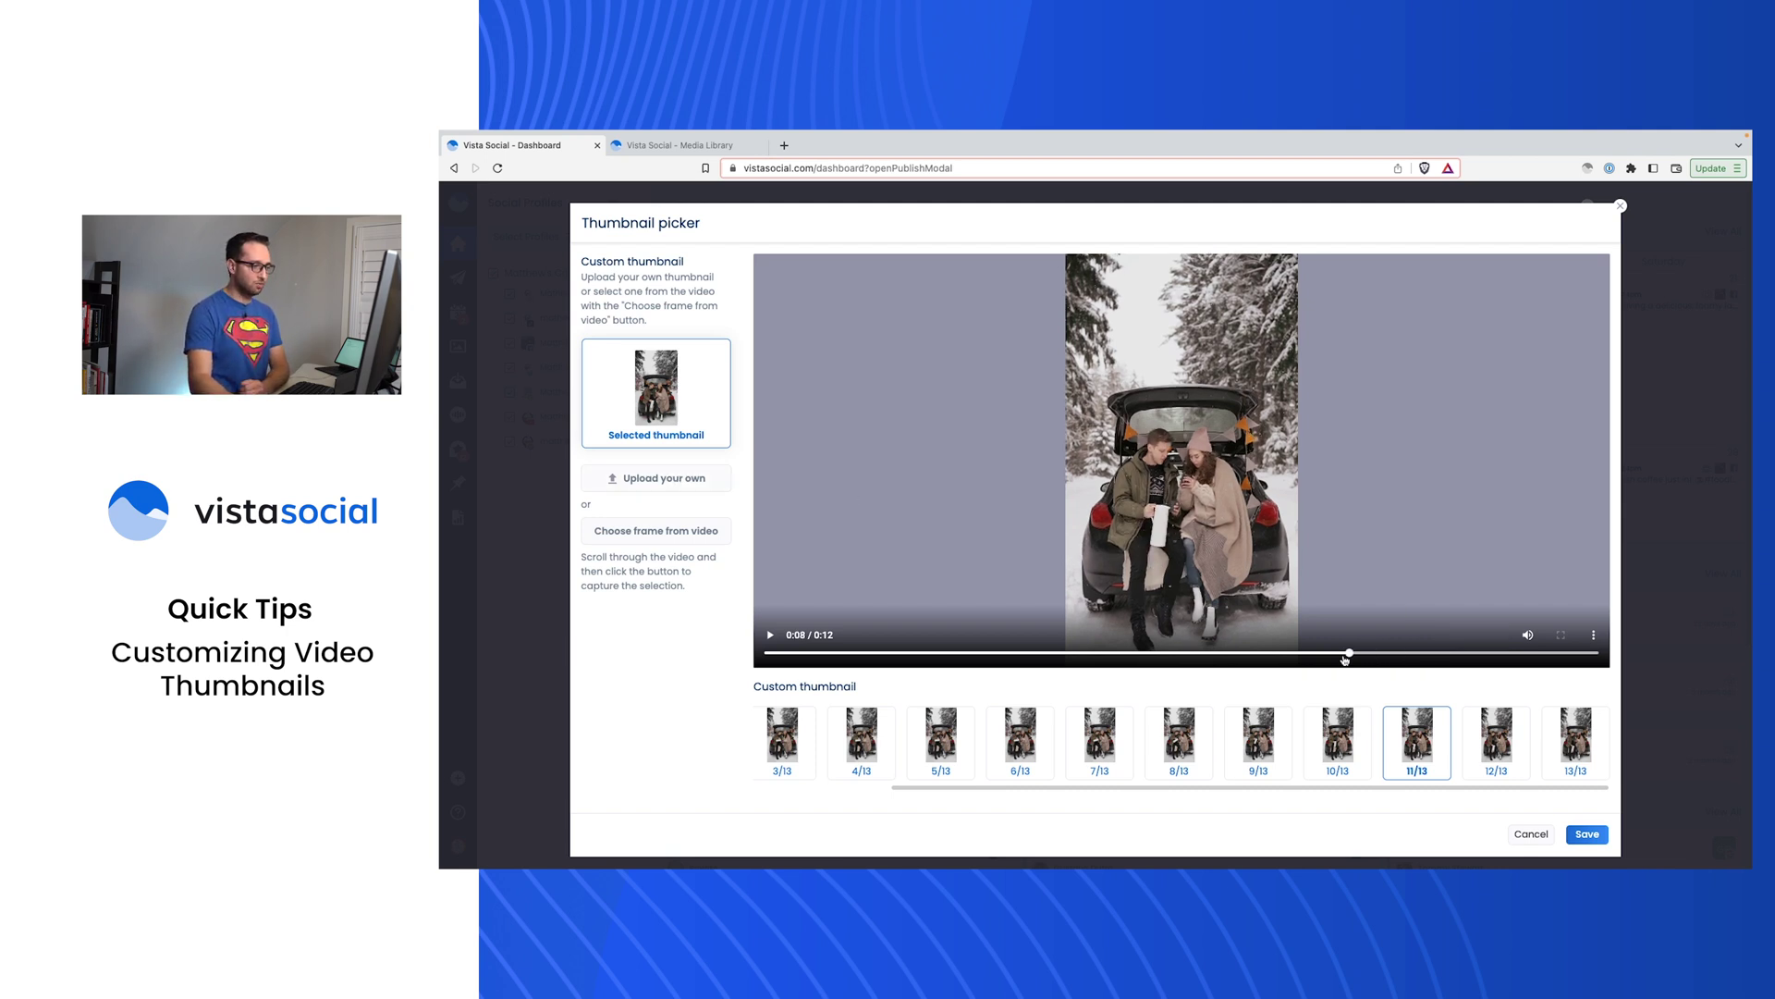
{"action": "left_click", "coordinate": [656, 530]}
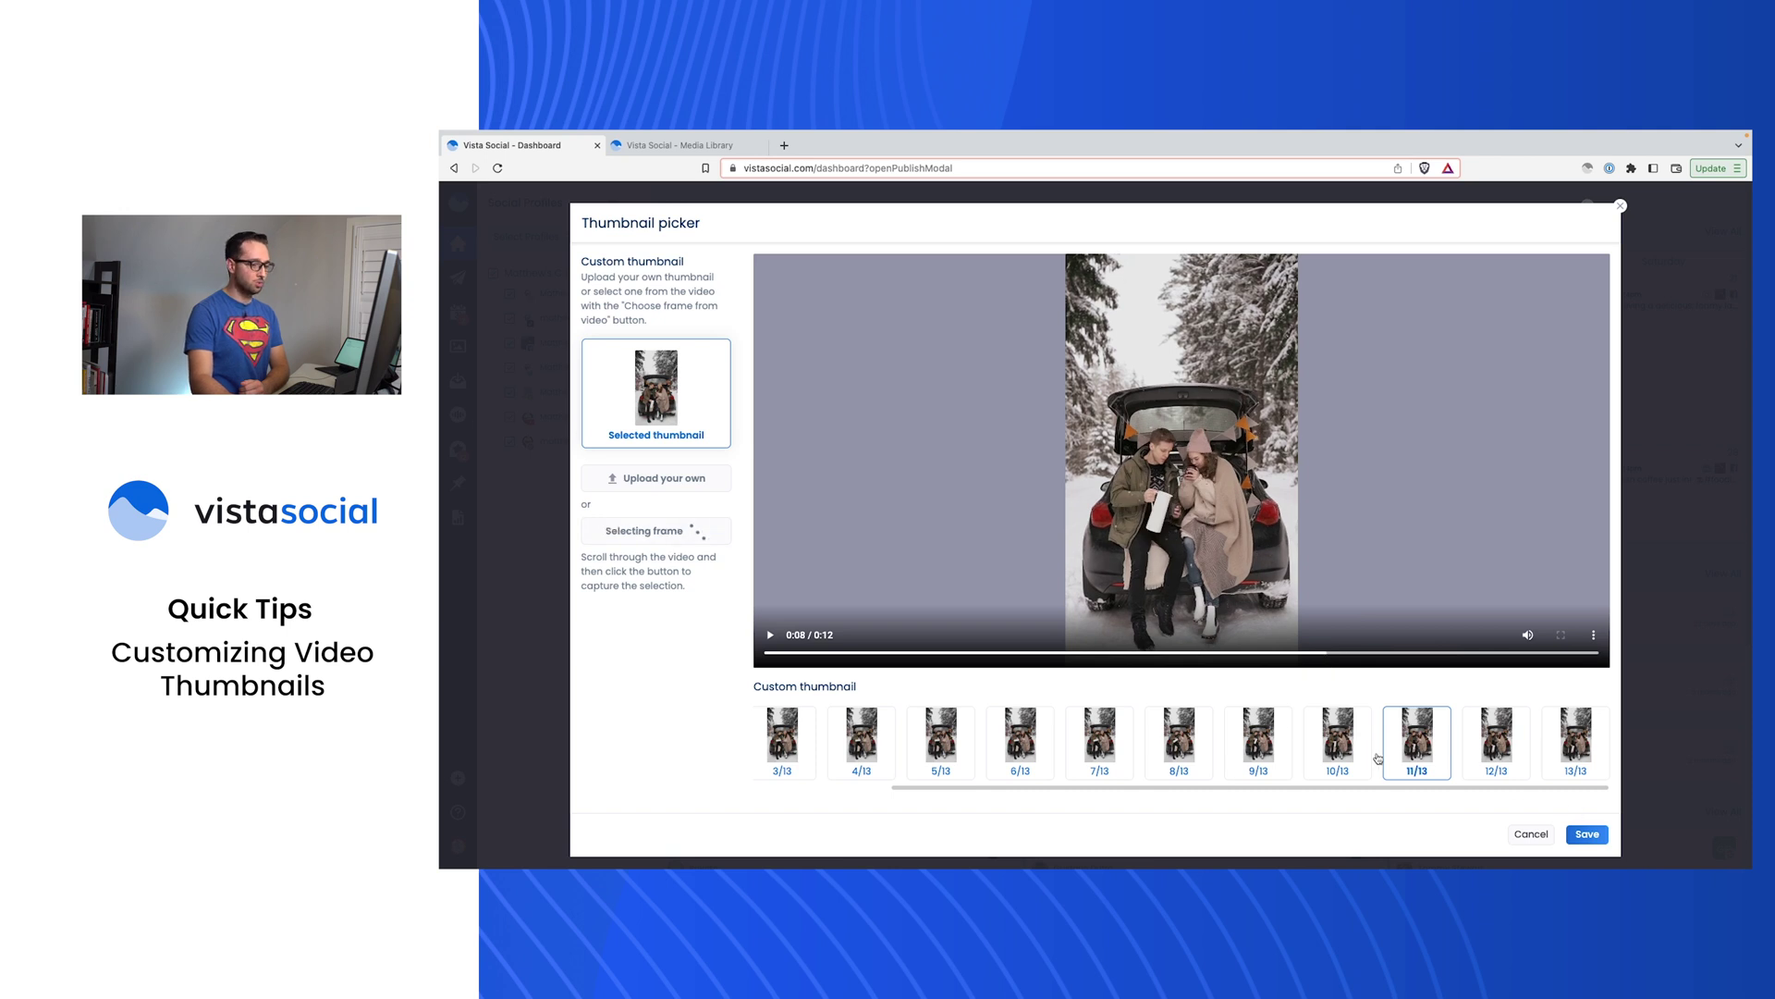
{"action": "left_click", "coordinate": [1588, 836]}
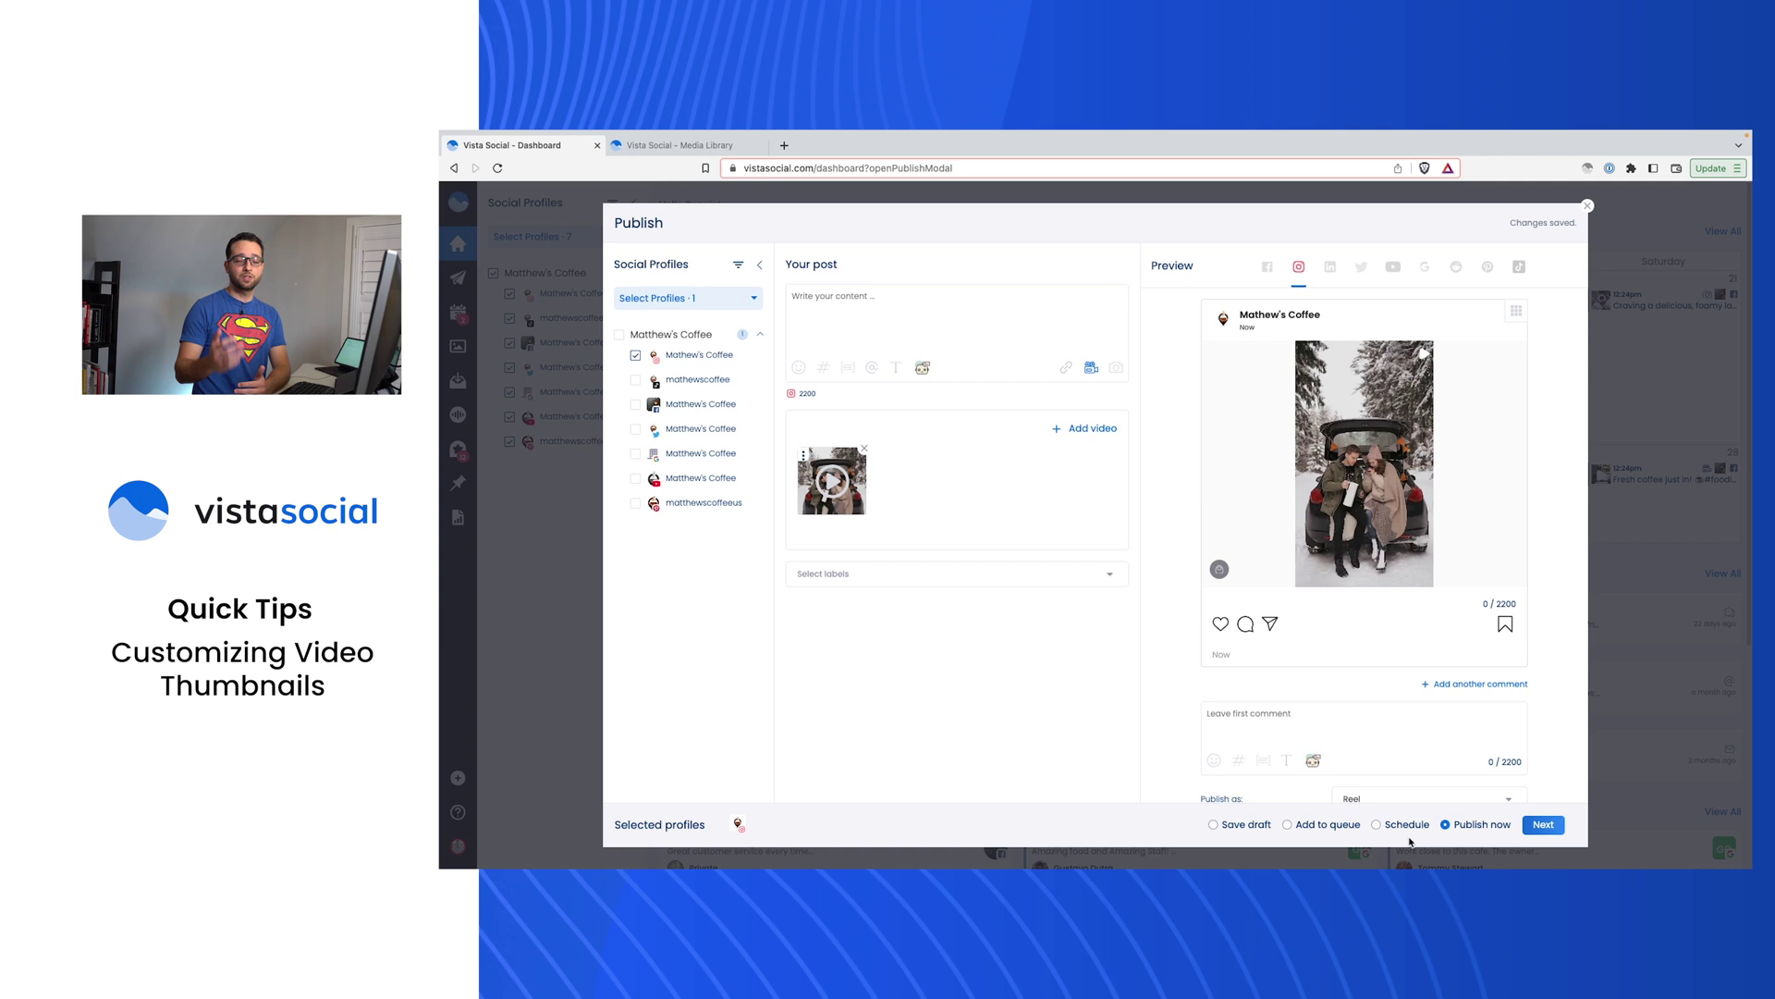